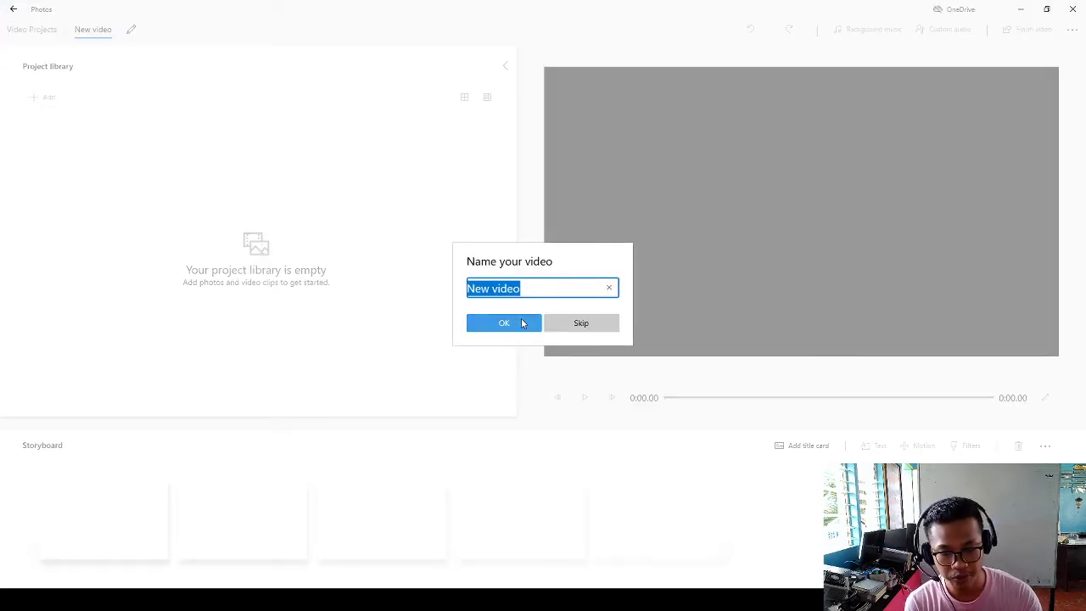
Name the new video project 'Sample Video' and confirm the name.
{"action": "type", "text": "SAM"}
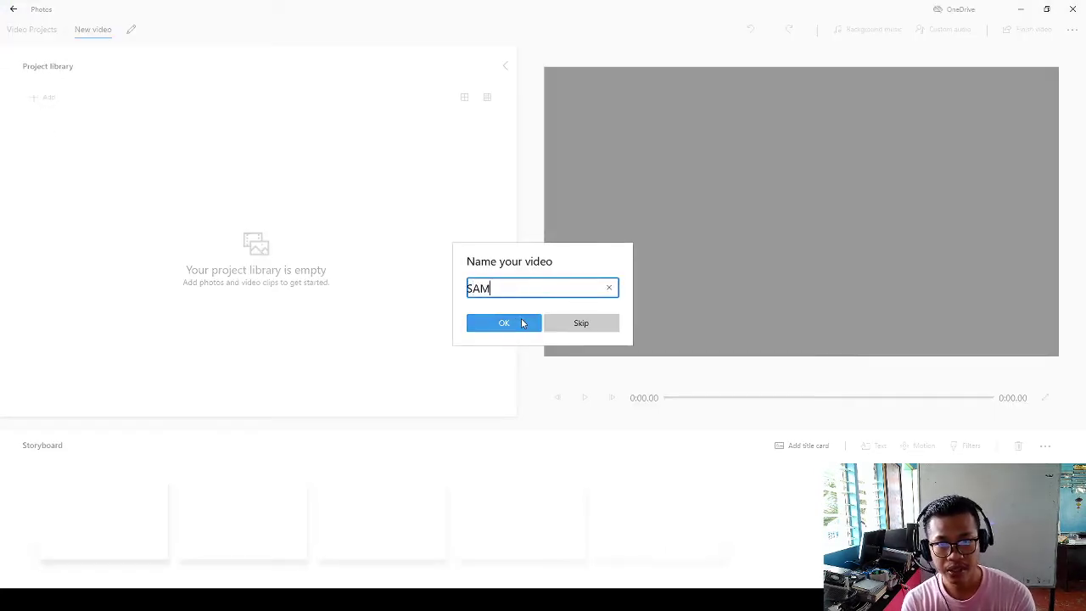
{"action": "key", "text": "BackSpace"}
{"action": "type", "text": "Sam"}
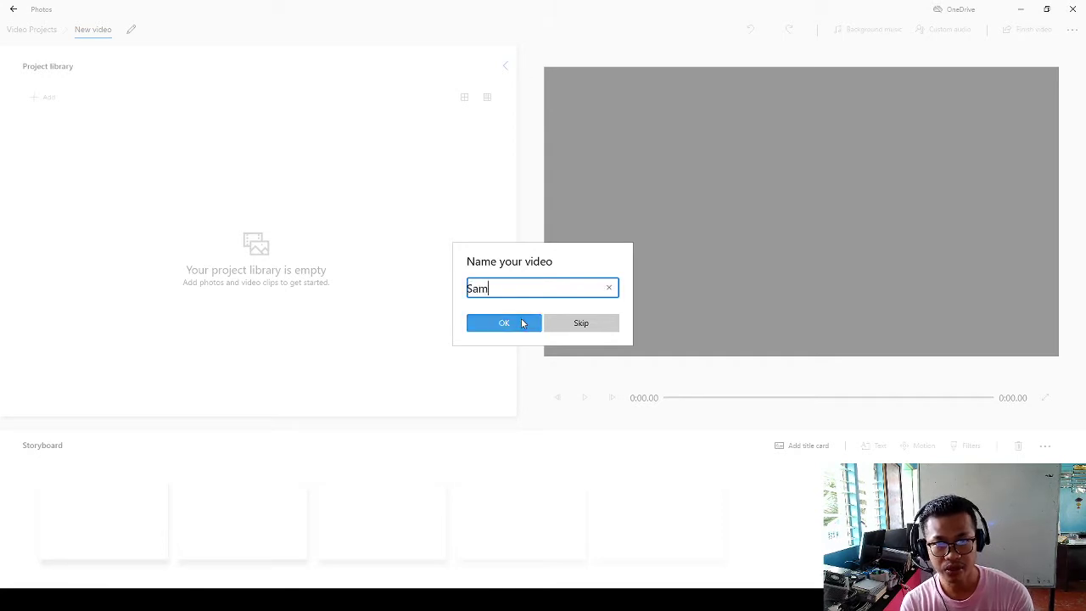
{"action": "type", "text": "ple Viu"}
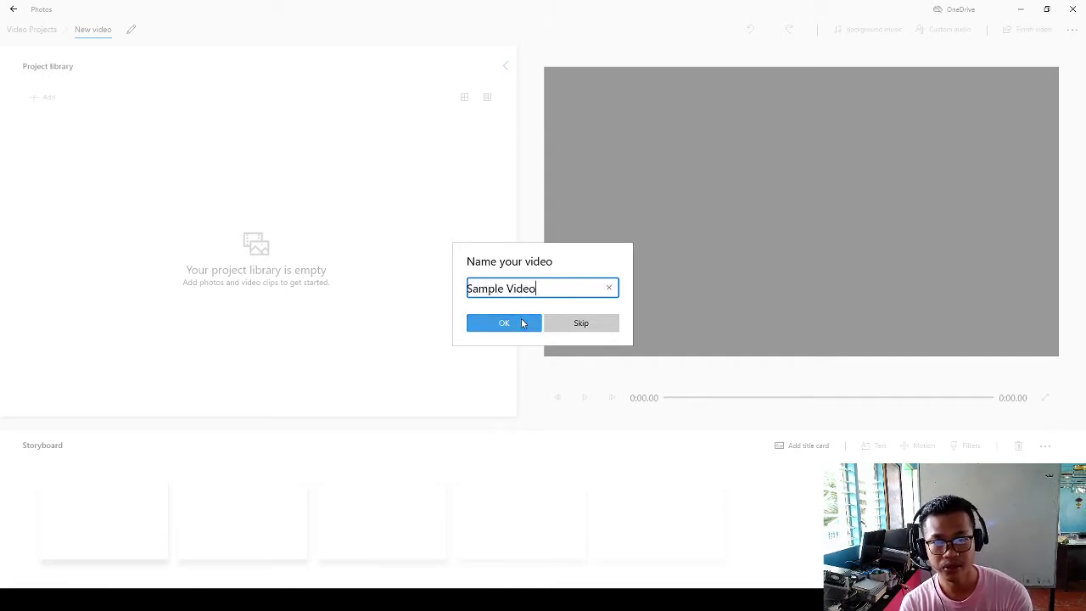
{"action": "left_click", "coordinate": [523, 323]}
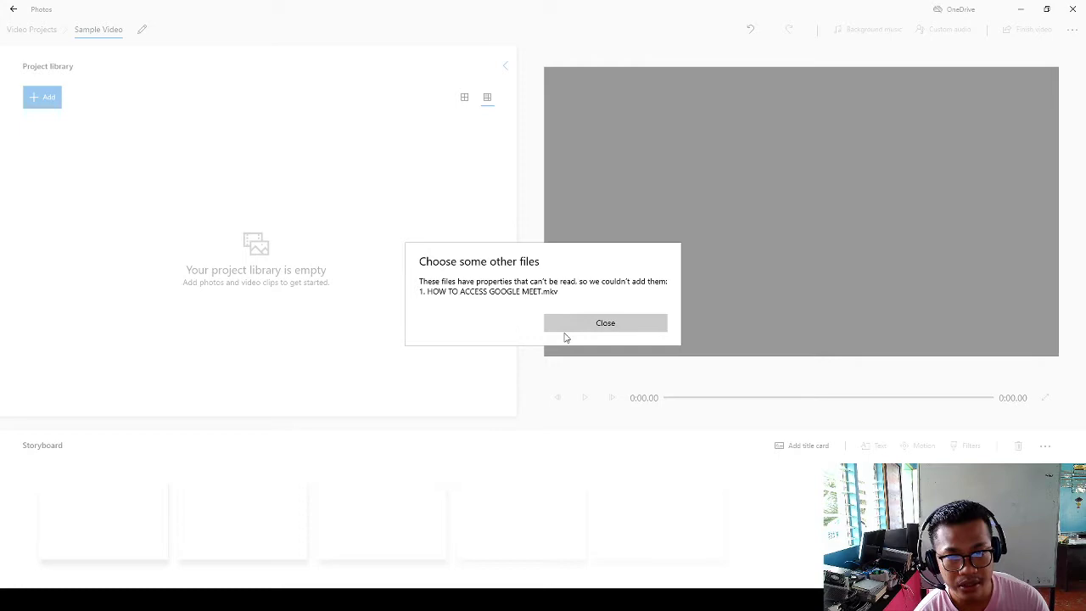
Add the YouTube music thumbnail and presenter webcam video to the library, then deselect both.
{"action": "left_click", "coordinate": [570, 330]}
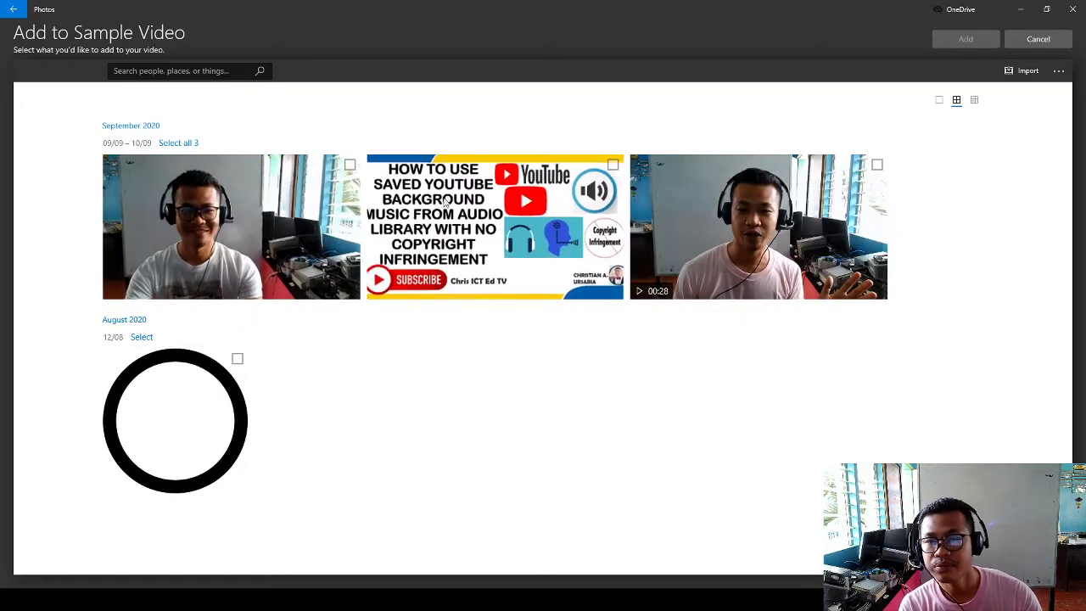
{"action": "left_click", "coordinate": [523, 257]}
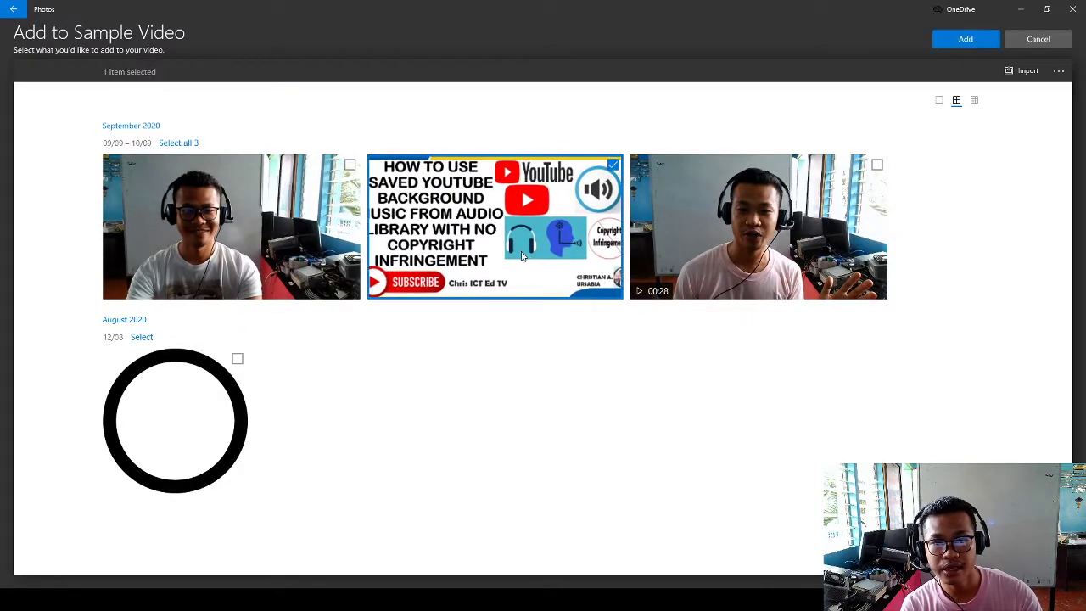
{"action": "left_click", "coordinate": [708, 244]}
{"action": "left_click", "coordinate": [965, 39]}
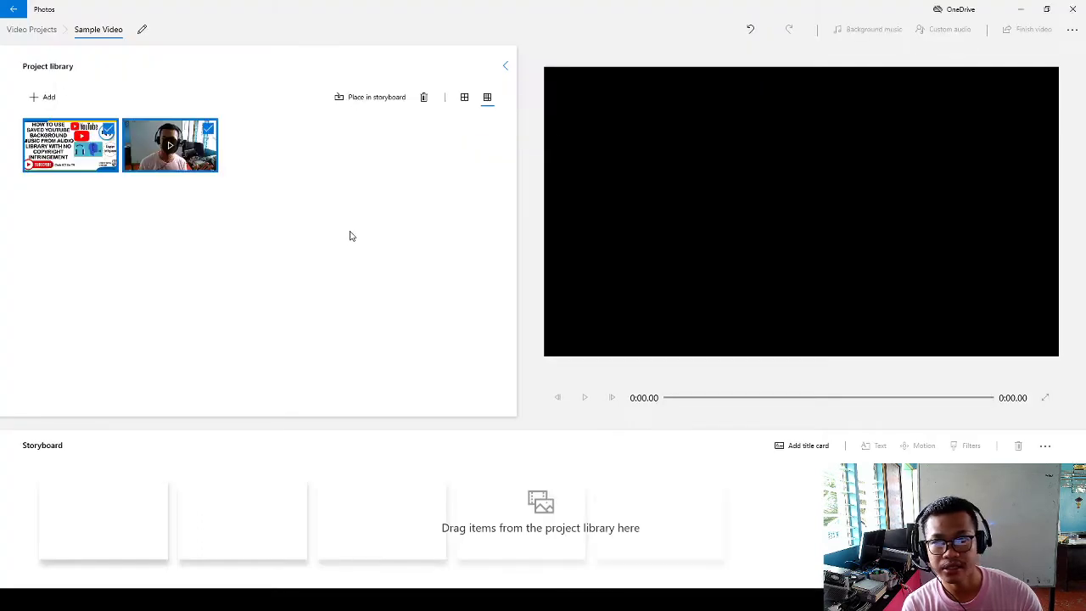
{"action": "left_click", "coordinate": [95, 169]}
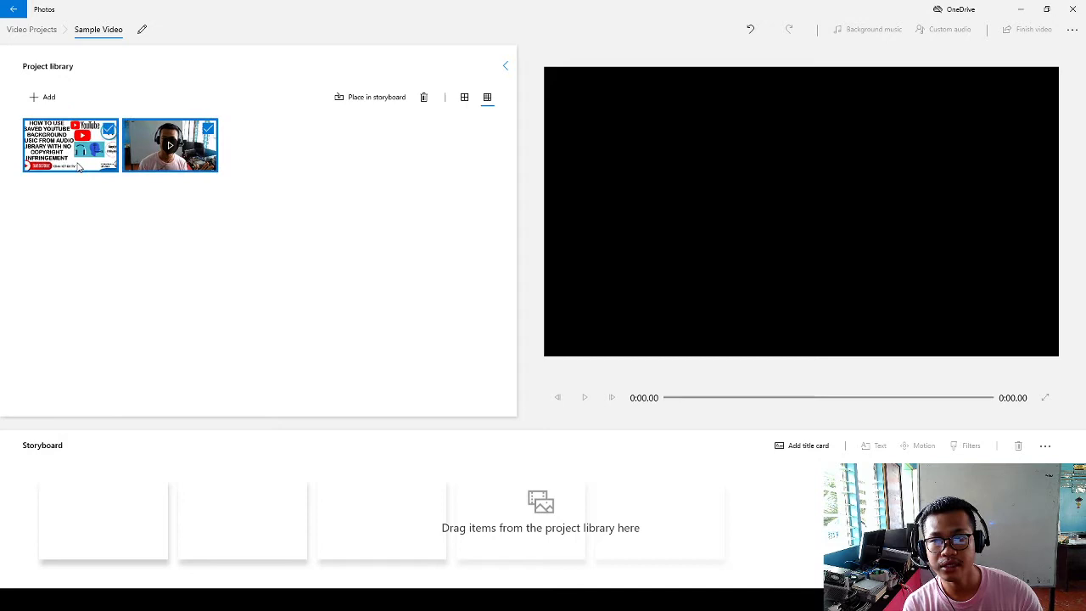
{"action": "left_click", "coordinate": [91, 174]}
Arrange the storyboard as Chris ICT Ed TV Vlog image, music thumbnail, then webcam clip.
{"action": "left_click_drag", "start_coordinate": [92, 173], "coordinate": [119, 535]}
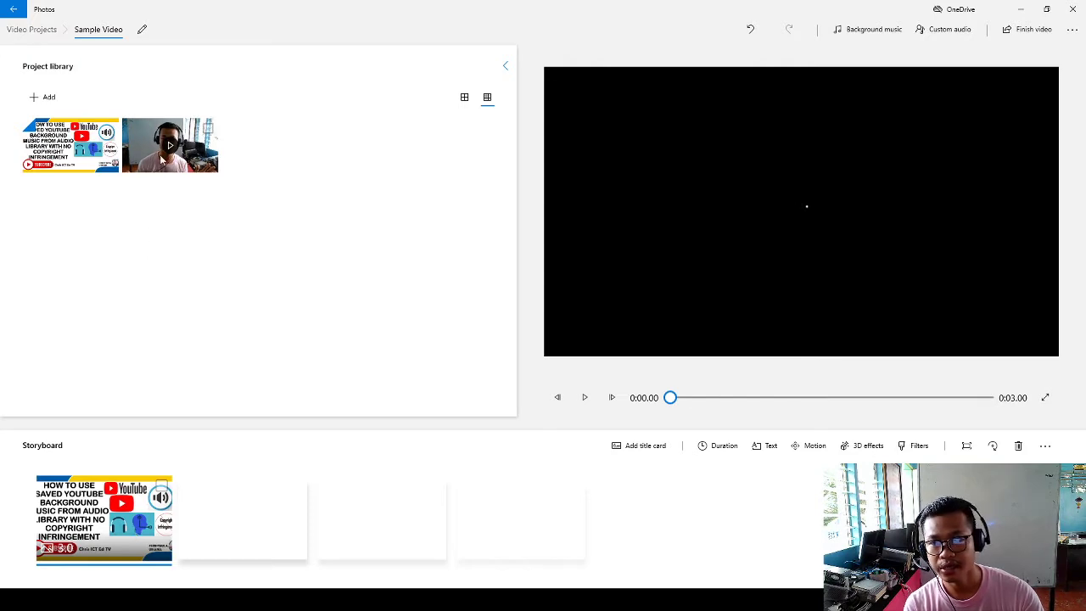
{"action": "left_click_drag", "start_coordinate": [169, 146], "coordinate": [261, 533]}
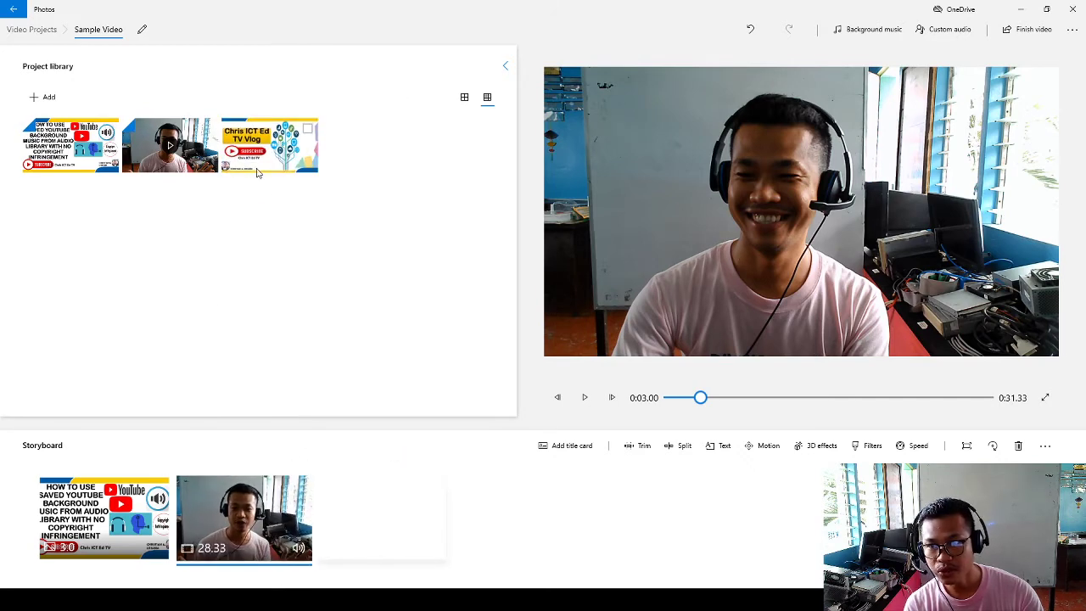
{"action": "left_click_drag", "start_coordinate": [263, 157], "coordinate": [94, 517]}
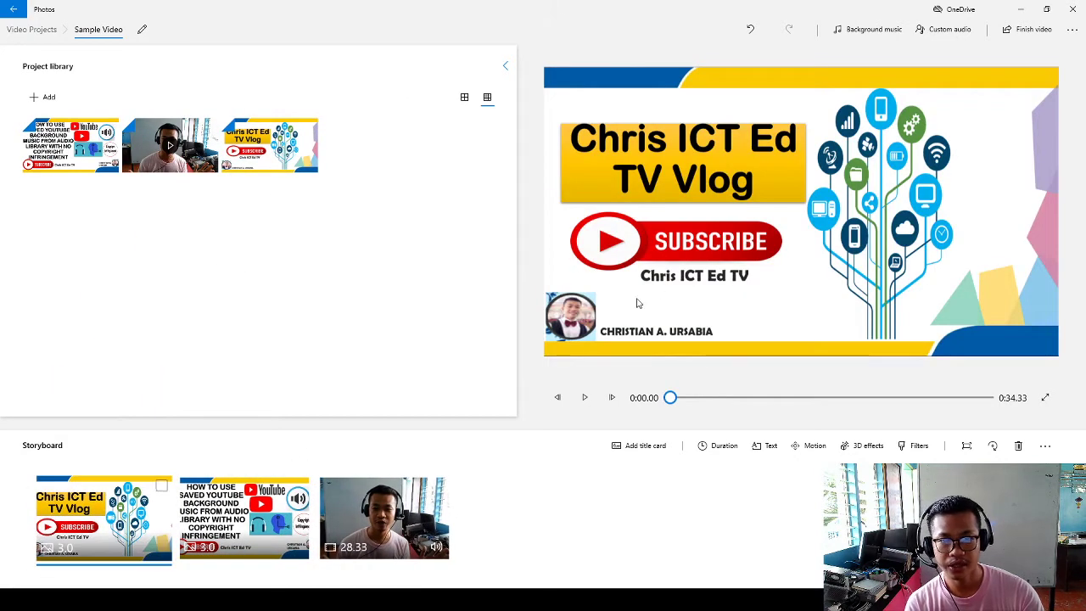
Play through the 34-second preview, skipping into the webcam clip and back to the title.
{"action": "left_click", "coordinate": [584, 397]}
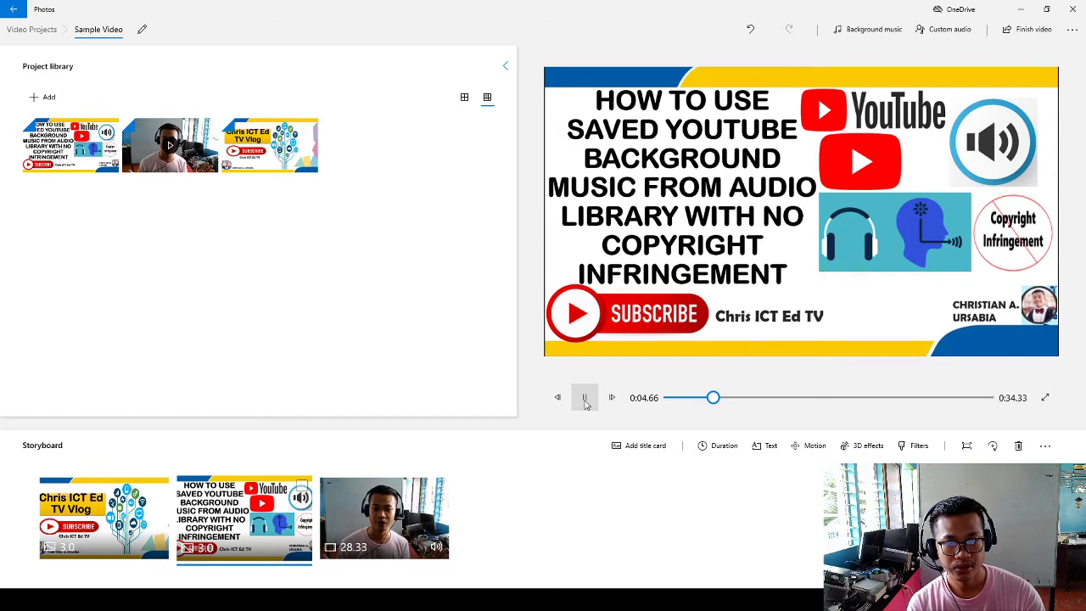
{"action": "left_click", "coordinate": [666, 398]}
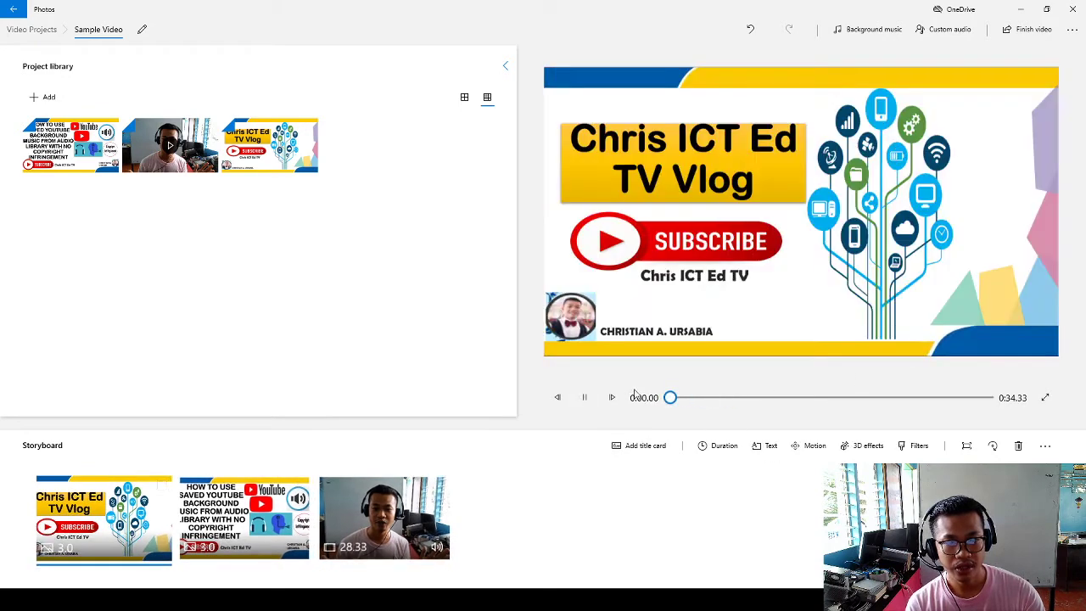
{"action": "left_click", "coordinate": [771, 397]}
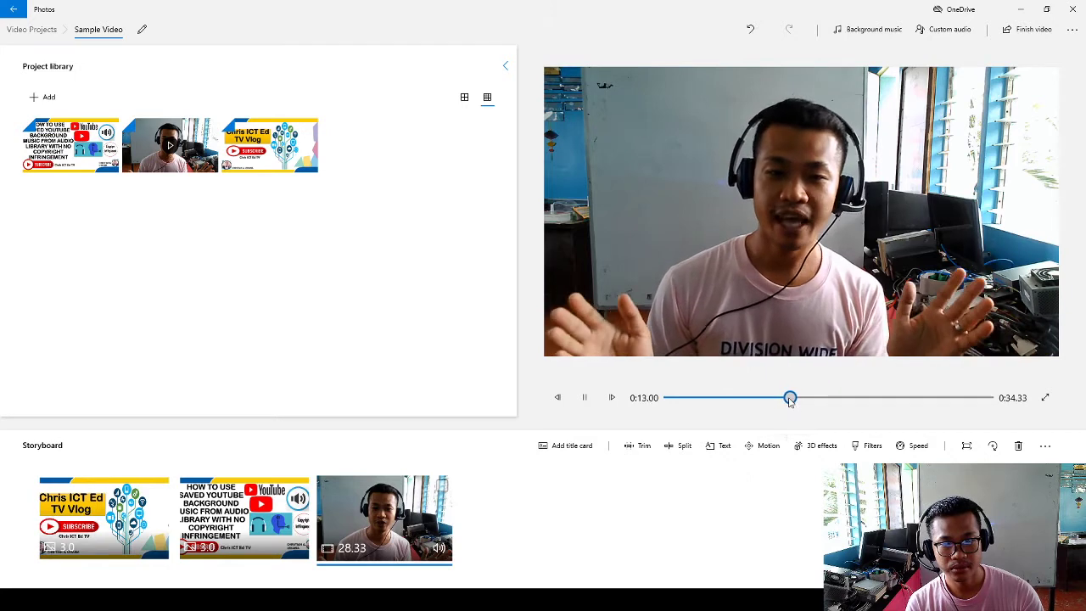
{"action": "left_click", "coordinate": [584, 396]}
{"action": "left_click", "coordinate": [585, 396]}
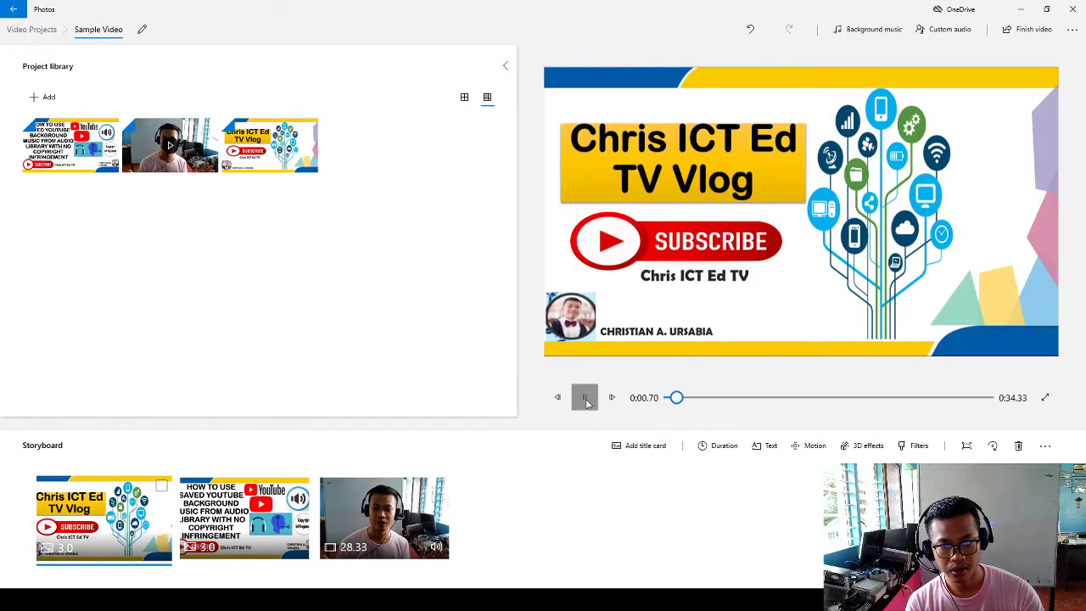
{"action": "left_click", "coordinate": [870, 30]}
{"action": "scroll", "coordinate": [509, 352], "scroll_direction": "down", "scroll_amount": 3}
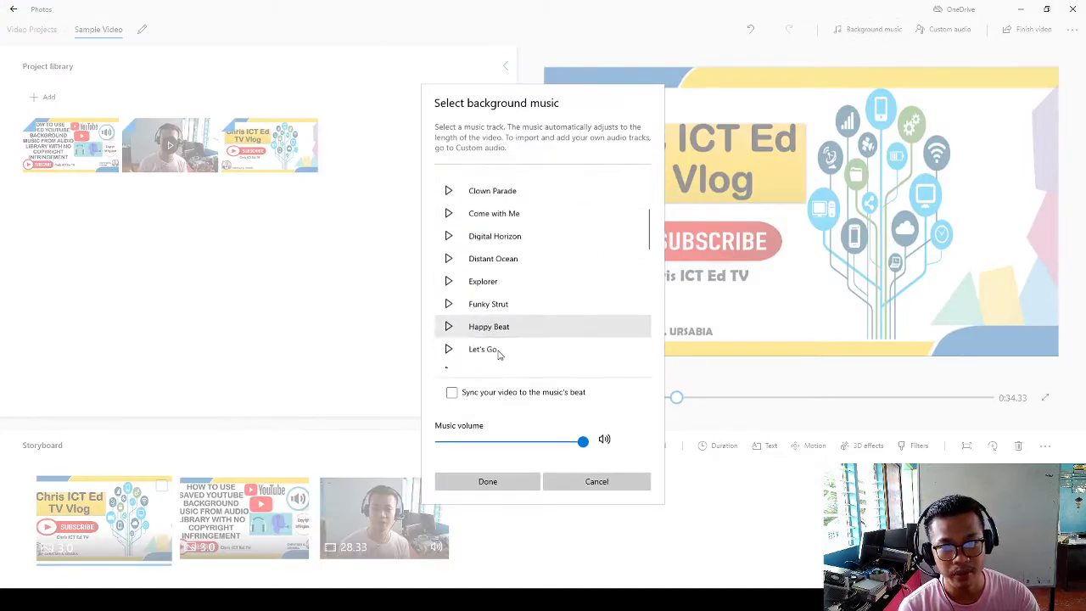
{"action": "scroll", "coordinate": [505, 356], "scroll_direction": "down", "scroll_amount": 5}
{"action": "scroll", "coordinate": [510, 358], "scroll_direction": "down", "scroll_amount": 2}
{"action": "scroll", "coordinate": [512, 349], "scroll_direction": "up", "scroll_amount": 2}
{"action": "scroll", "coordinate": [516, 341], "scroll_direction": "up", "scroll_amount": 5}
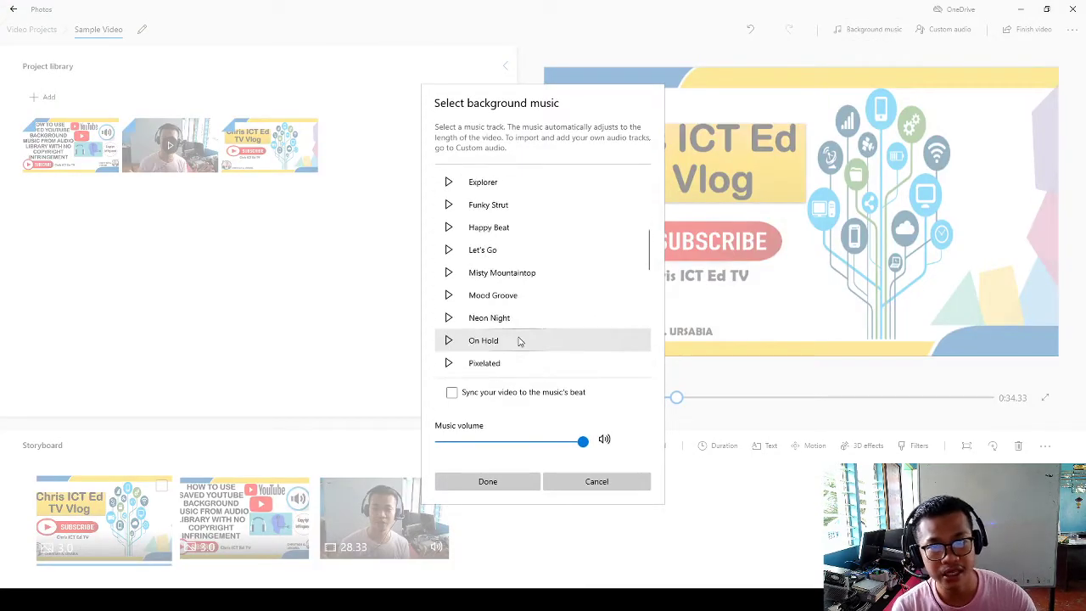
{"action": "scroll", "coordinate": [519, 331], "scroll_direction": "up", "scroll_amount": 5}
{"action": "scroll", "coordinate": [519, 322], "scroll_direction": "down", "scroll_amount": 2}
{"action": "scroll", "coordinate": [528, 320], "scroll_direction": "down", "scroll_amount": 1}
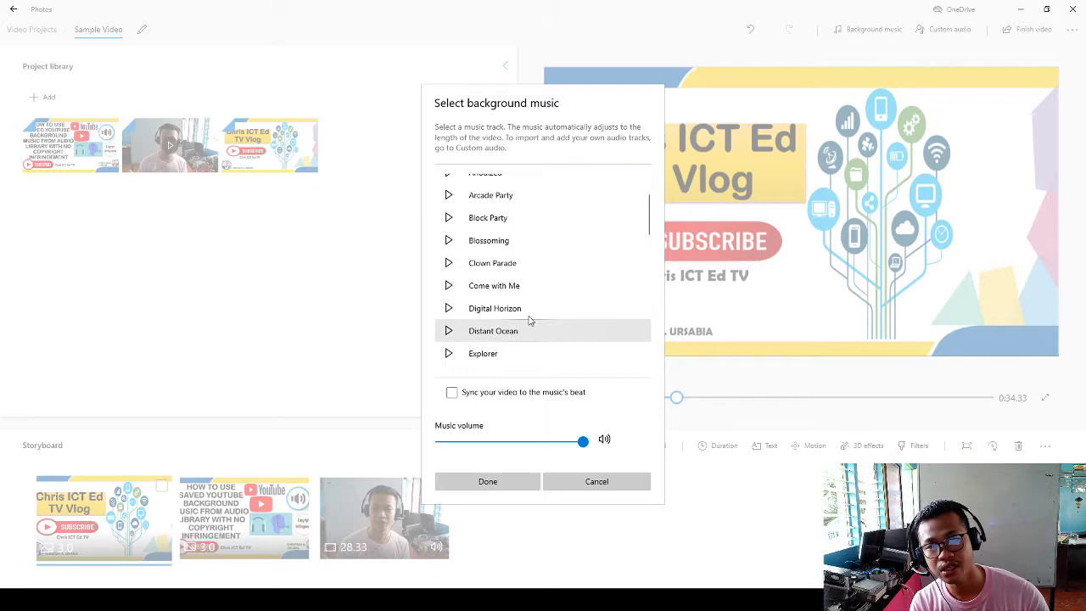
{"action": "scroll", "coordinate": [554, 331], "scroll_direction": "down", "scroll_amount": 5}
{"action": "scroll", "coordinate": [555, 332], "scroll_direction": "down", "scroll_amount": 5}
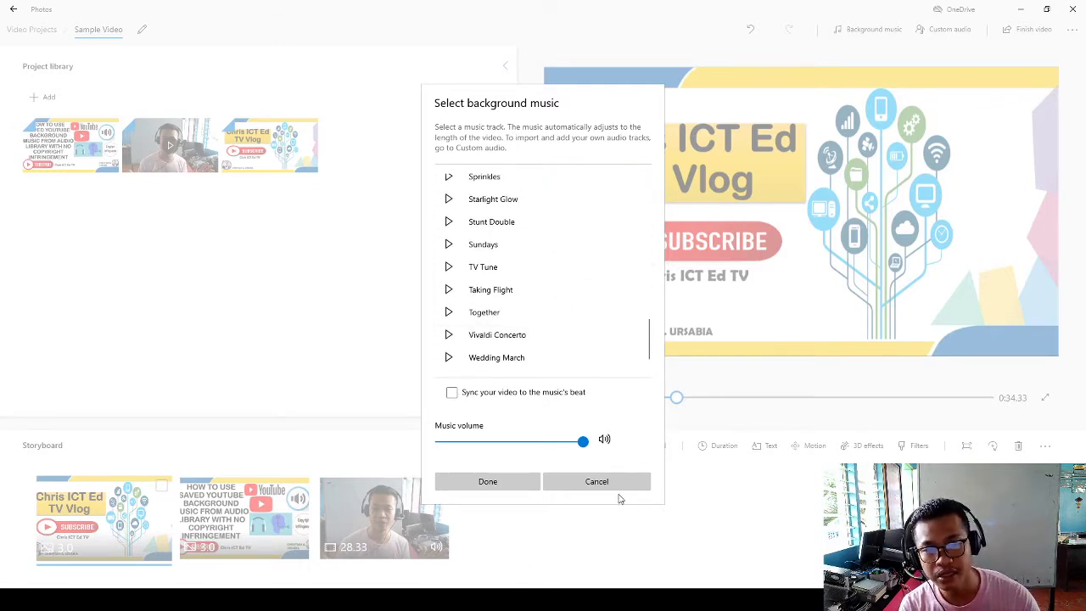
{"action": "left_click", "coordinate": [612, 483]}
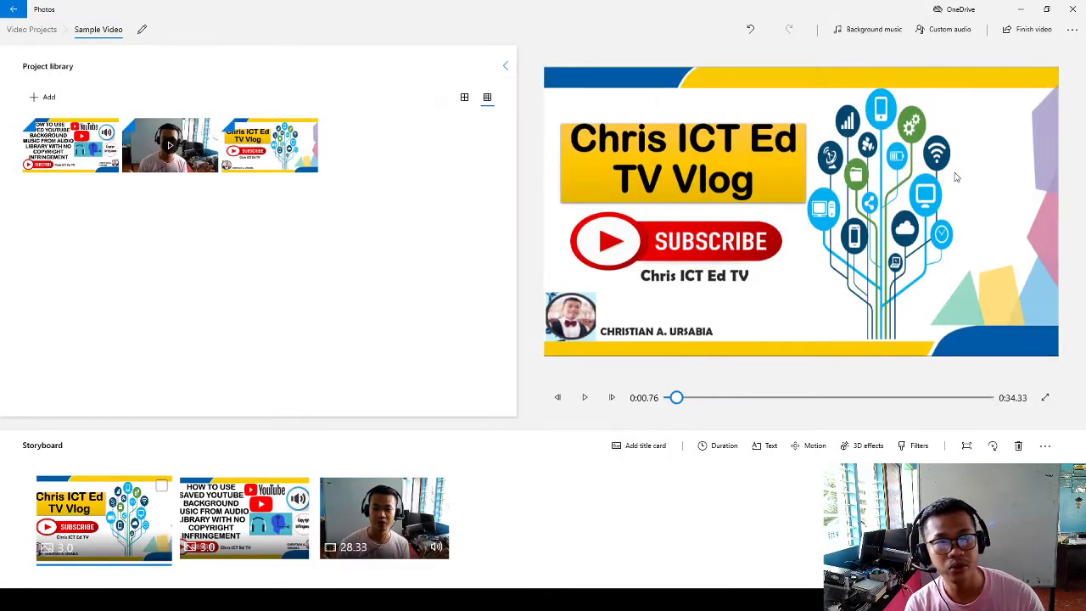
Attach CHRIS111.mp3 as the project's custom audio track.
{"action": "left_click", "coordinate": [954, 32]}
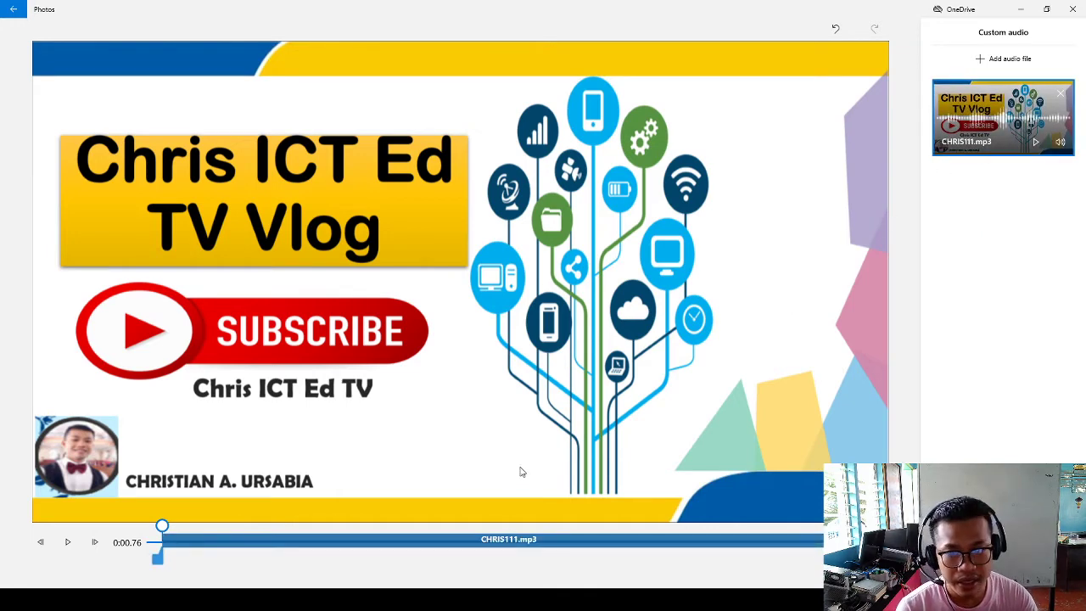
{"action": "left_click", "coordinate": [1003, 560]}
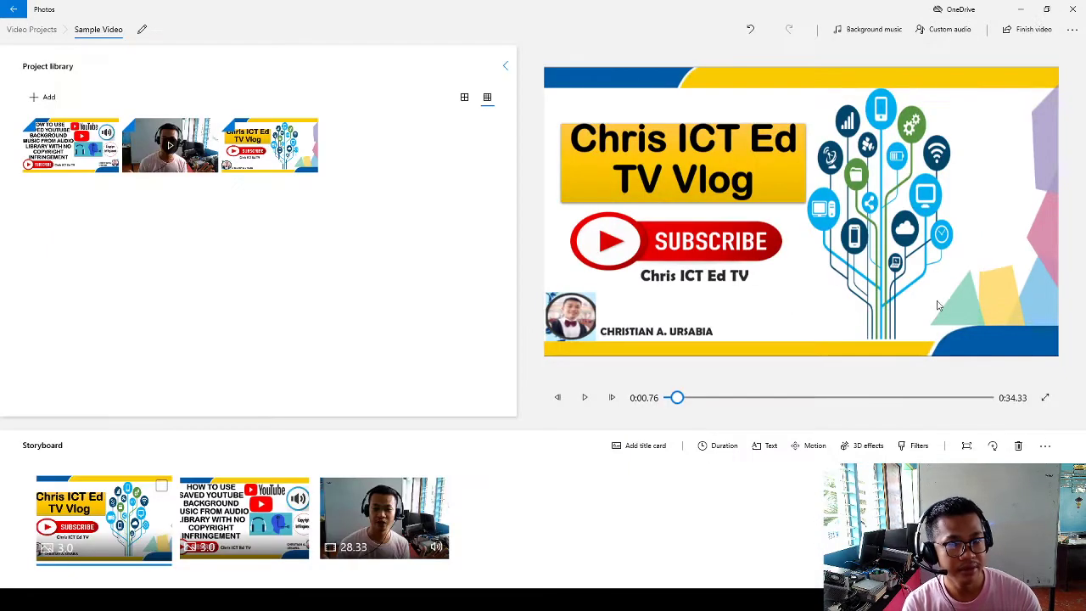
Briefly preview the video, then export Sample Video at High 1080p quality.
{"action": "left_click", "coordinate": [584, 400]}
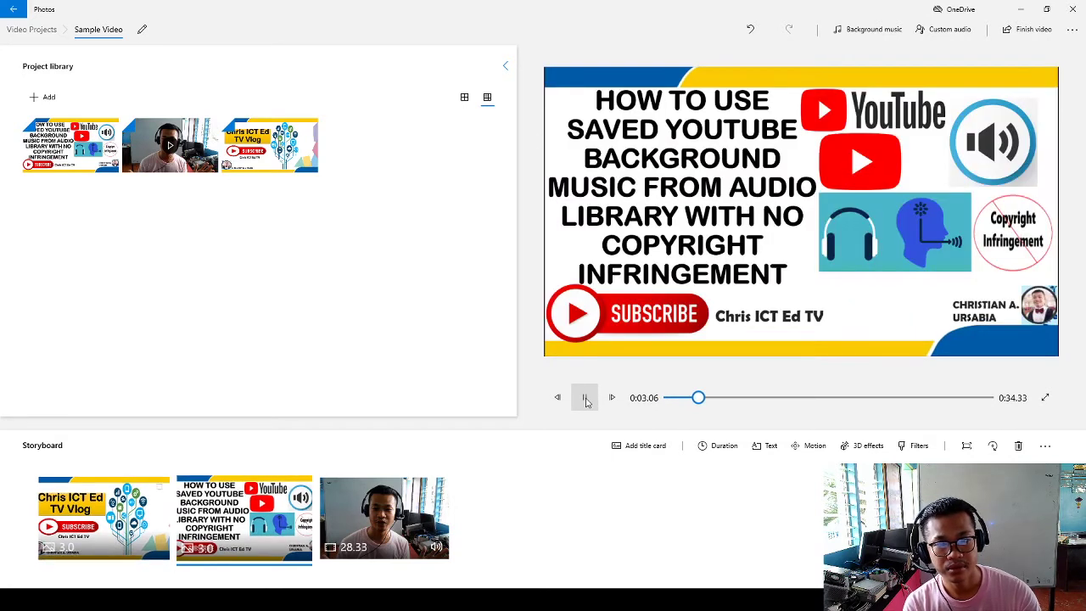
{"action": "left_click", "coordinate": [585, 399]}
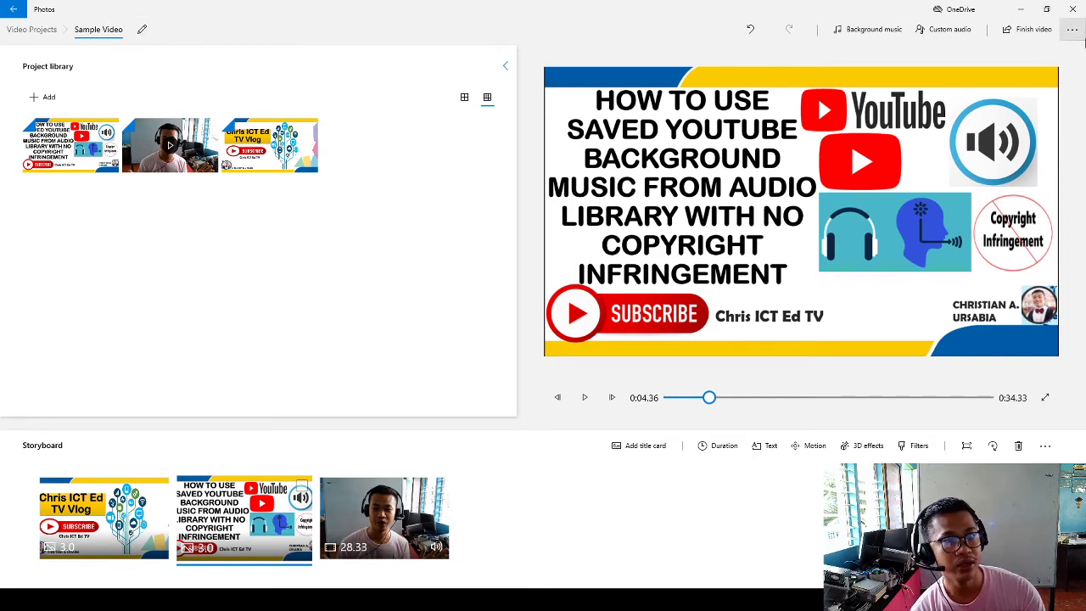
{"action": "left_click", "coordinate": [1030, 29]}
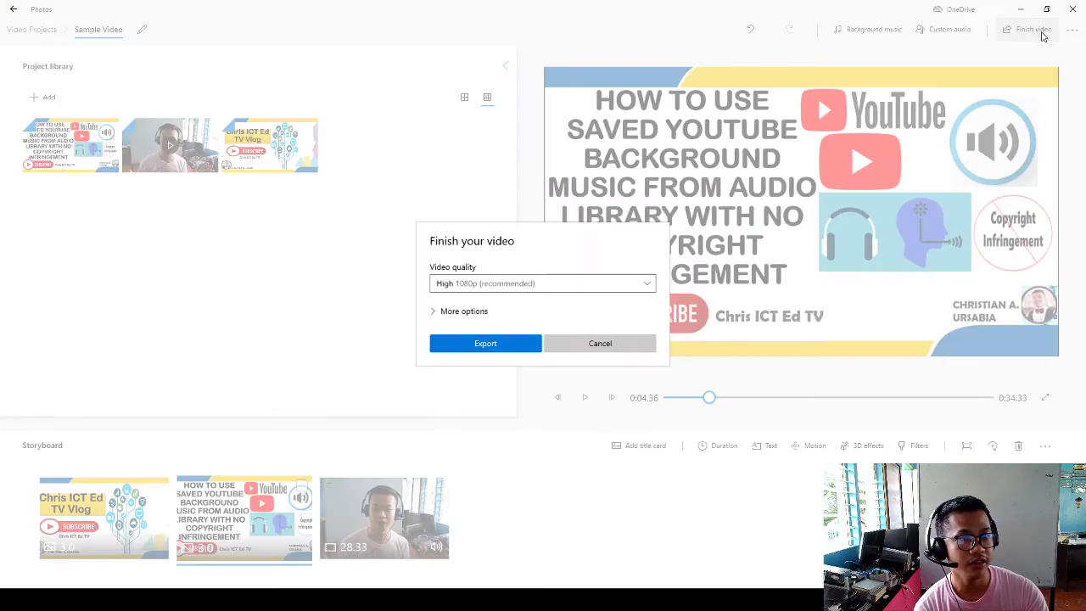
{"action": "left_click", "coordinate": [482, 348]}
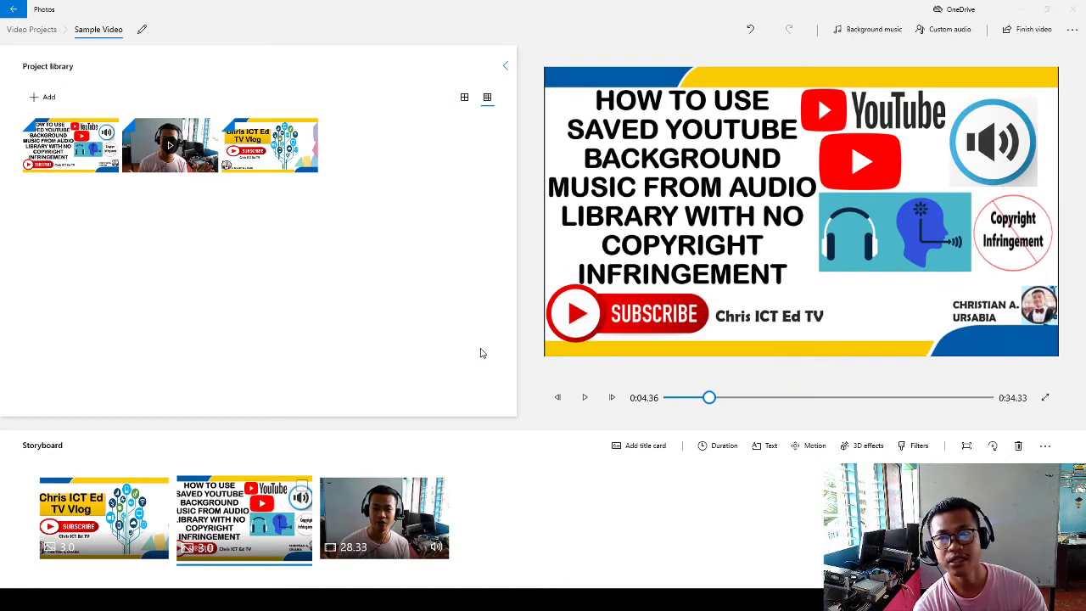